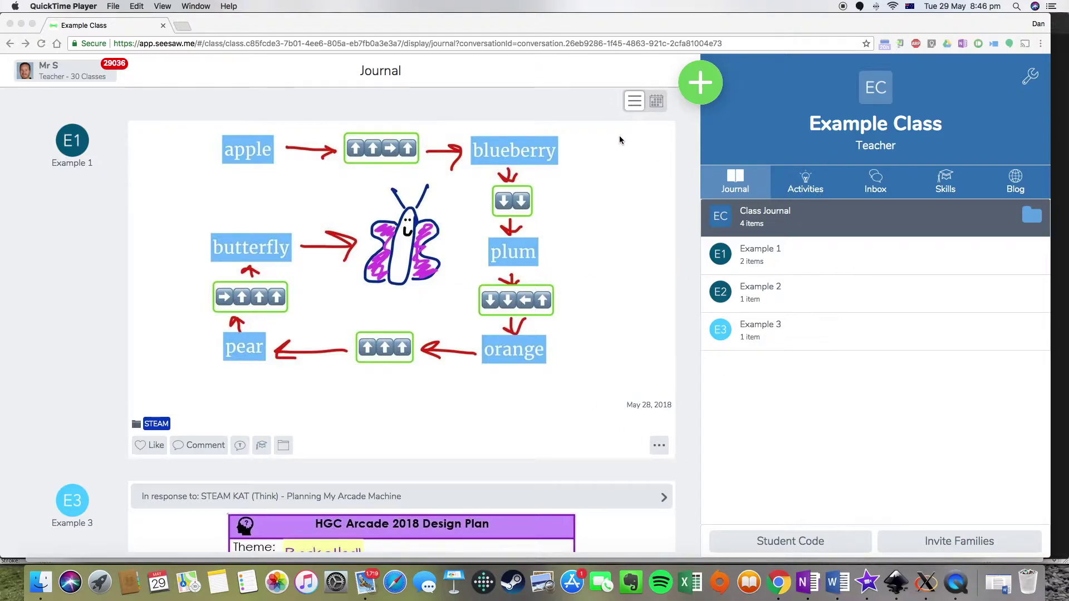
# Go to the class Activities list and open the STEAM KAT arcade machine activity's 3 responses
pyautogui.click(799, 190)
pyautogui.click(800, 189)
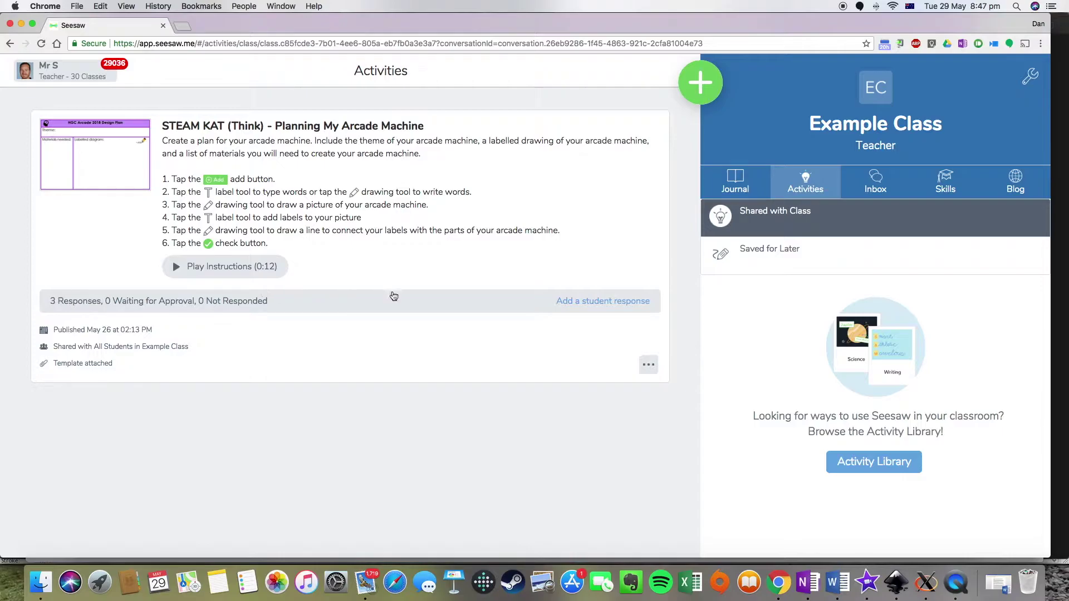
pyautogui.click(137, 304)
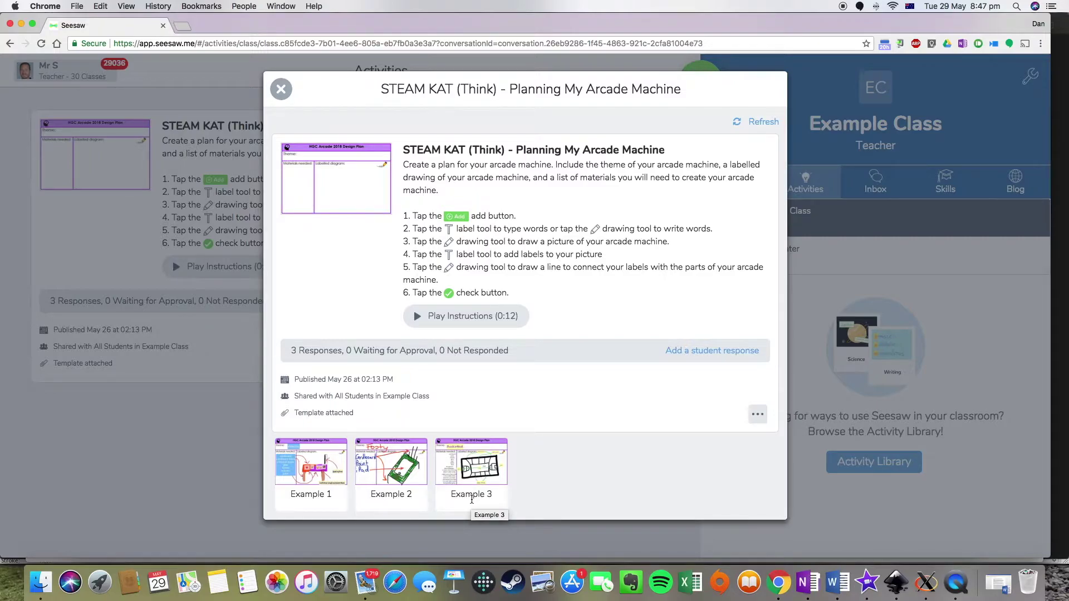
# Open Example 1's emojis-themed arcade design plan with its materials list
pyautogui.click(304, 466)
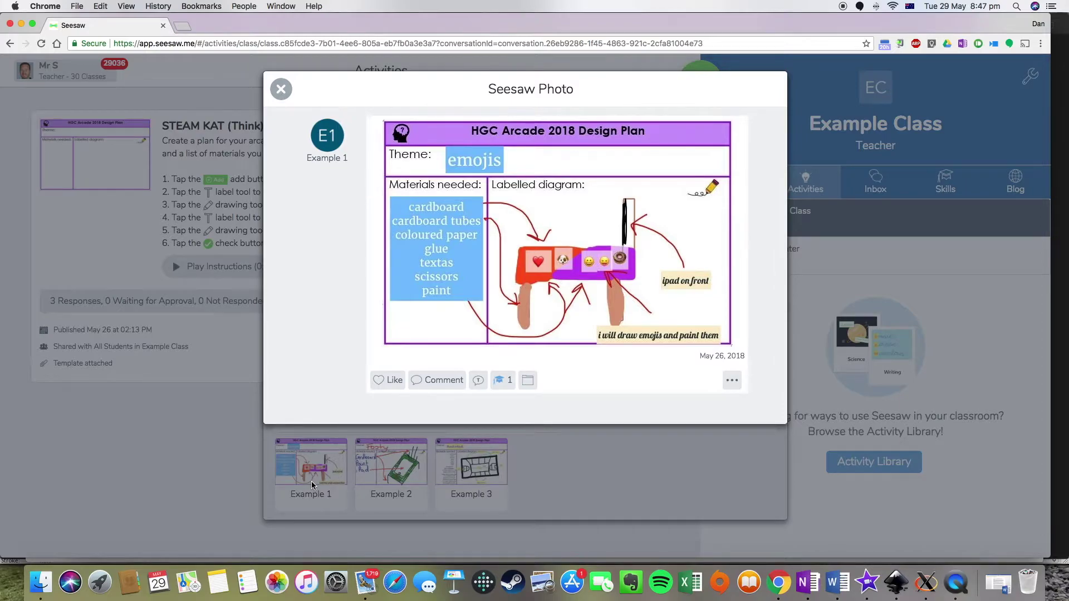
# Like Example 1's design plan and bring up the STEAM KAT - Think skill details
pyautogui.click(381, 385)
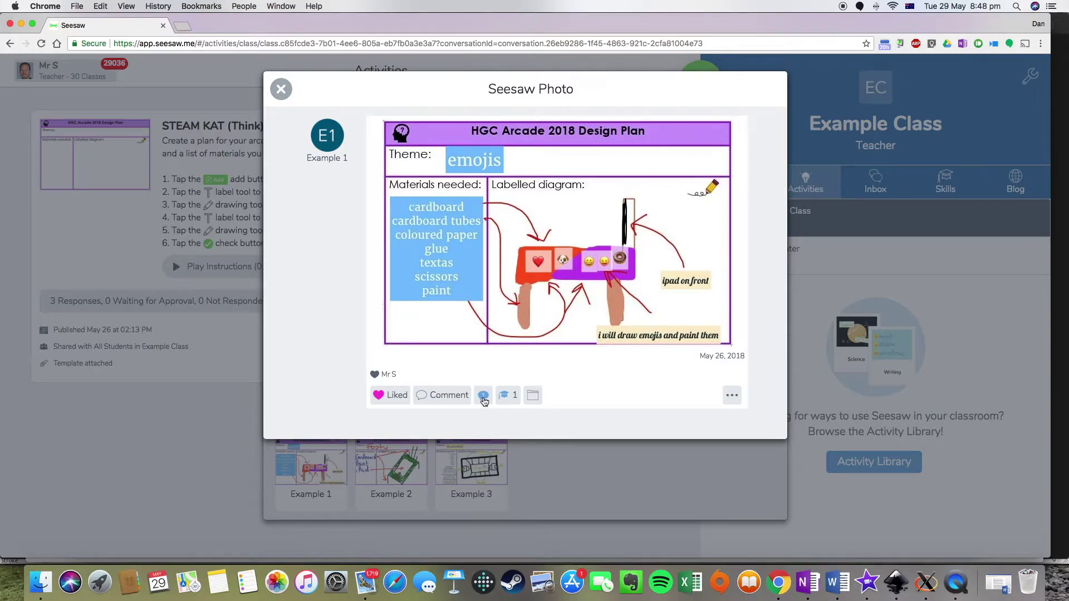
pyautogui.click(482, 399)
pyautogui.click(504, 398)
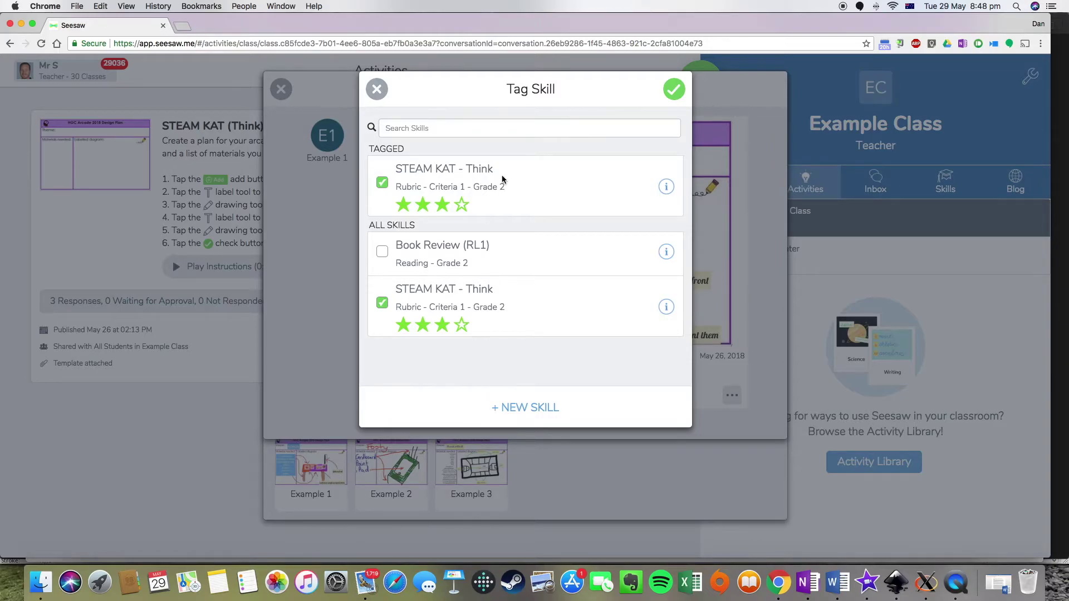
pyautogui.click(666, 188)
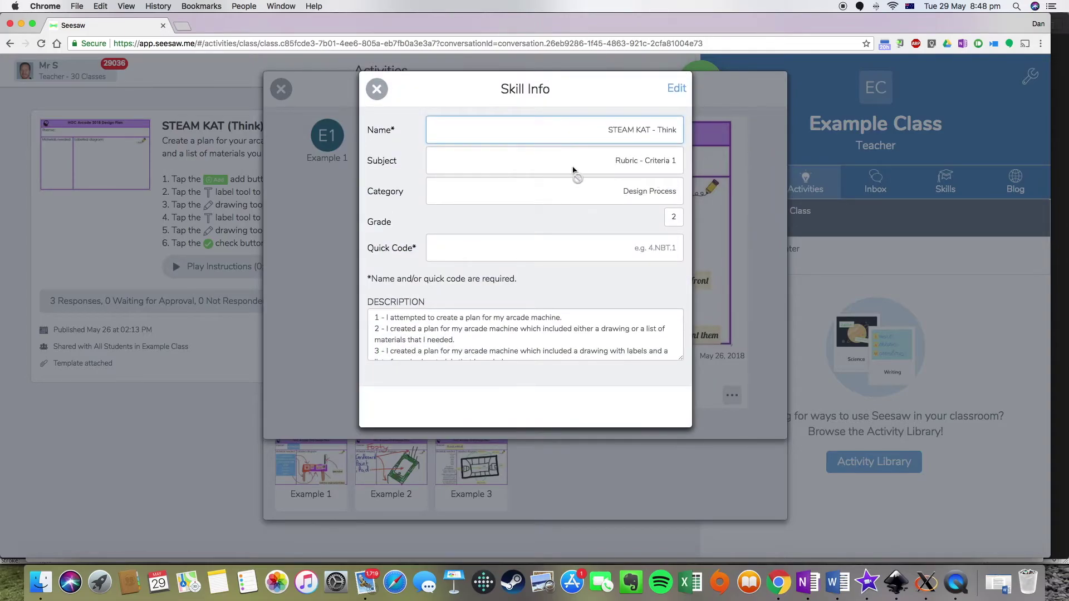
# Review the skill description and save Example 1's three-star STEAM KAT - Think rating
pyautogui.scroll(-1, 497, 358)
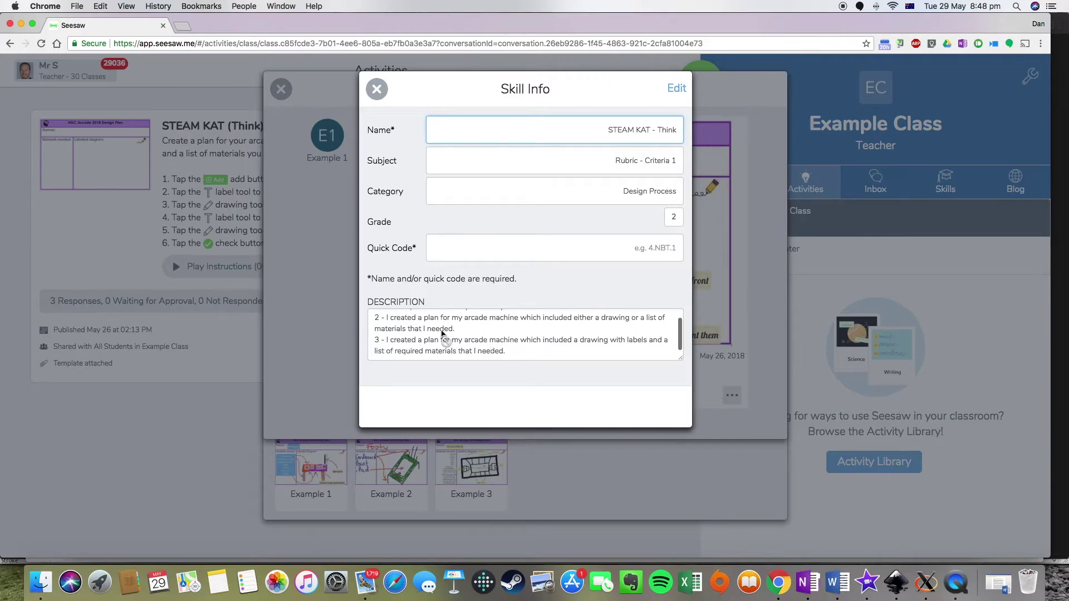
pyautogui.scroll(1, 443, 336)
pyautogui.scroll(-1, 395, 344)
pyautogui.scroll(1, 393, 342)
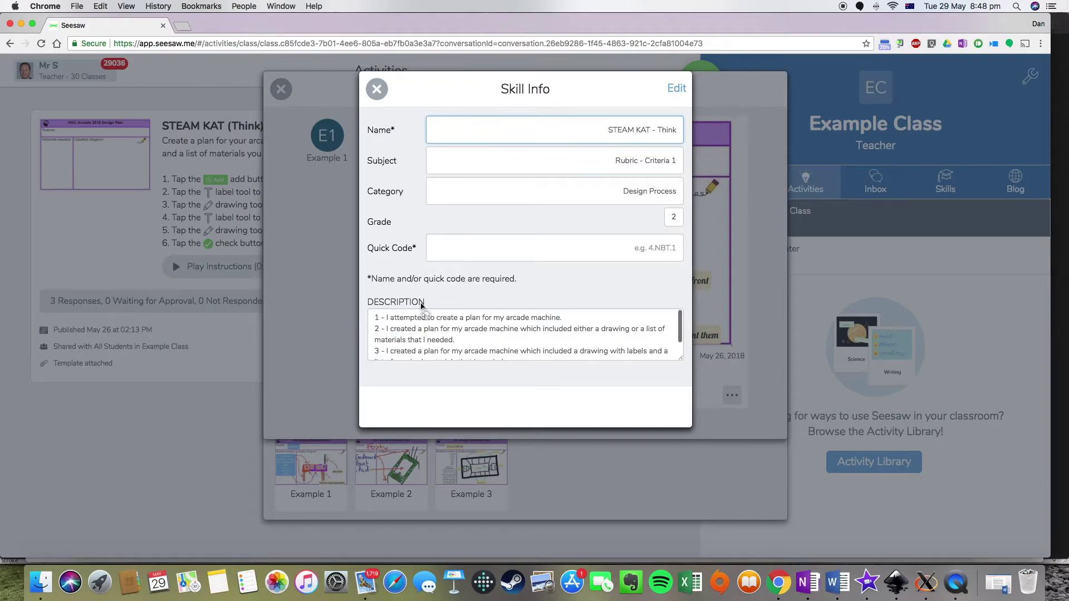
pyautogui.click(380, 90)
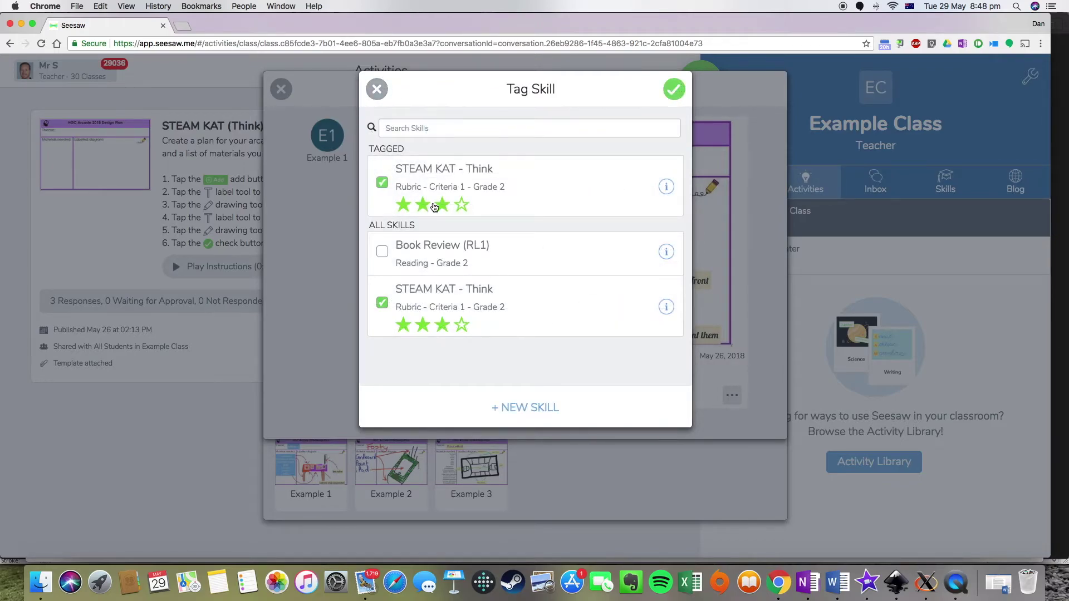
pyautogui.click(674, 90)
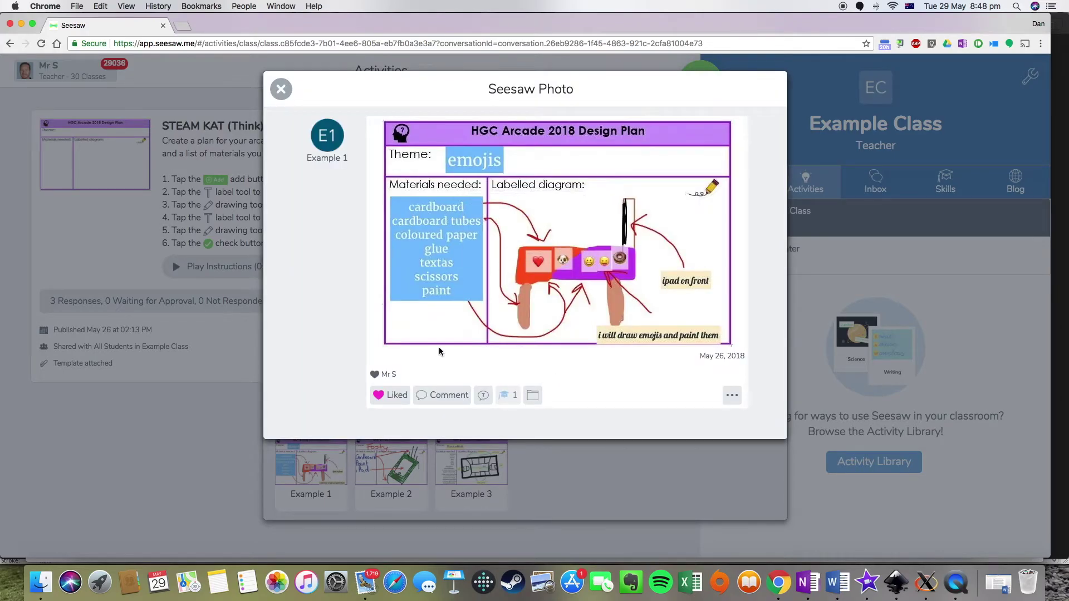
# Close Example 1's response and the activity, then view the STEAM KAT - Think Skills grid
pyautogui.click(280, 92)
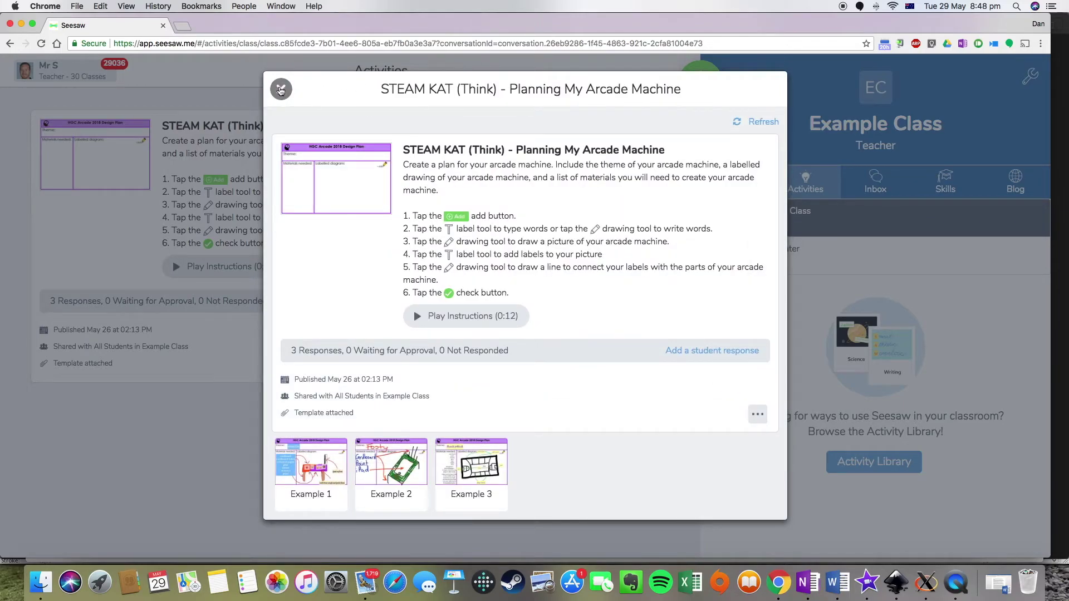
pyautogui.click(280, 90)
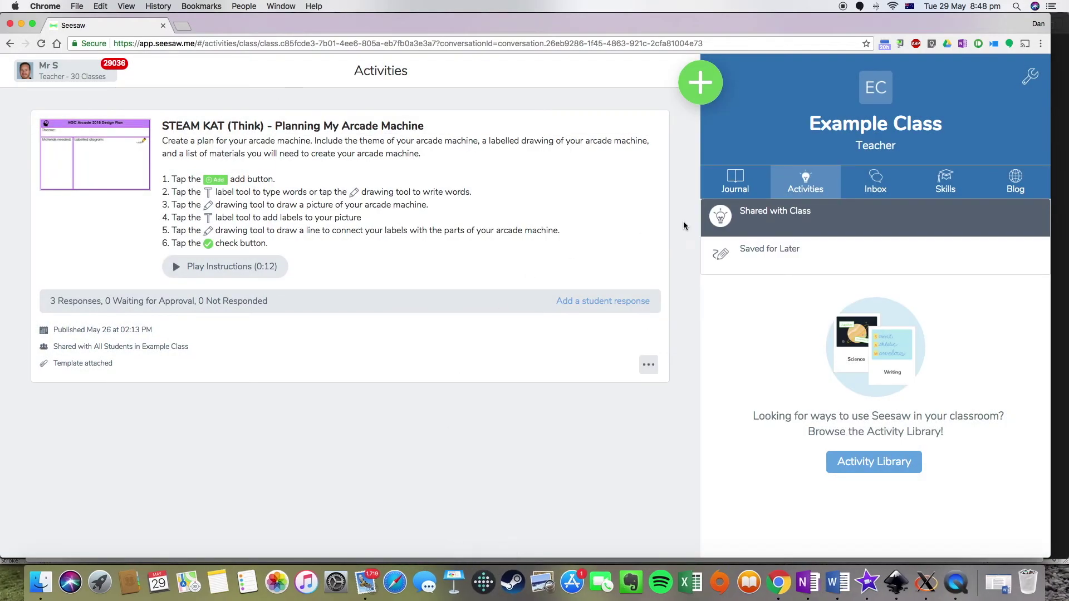
pyautogui.click(951, 188)
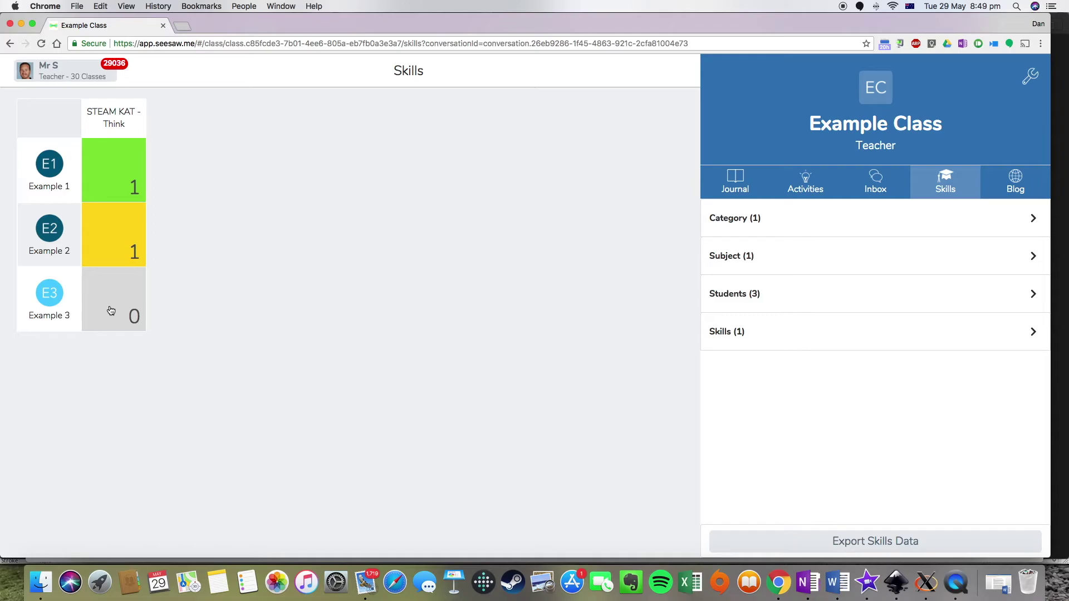
# Return to the activity's responses and open Example 3's basketball design plan
pyautogui.click(805, 182)
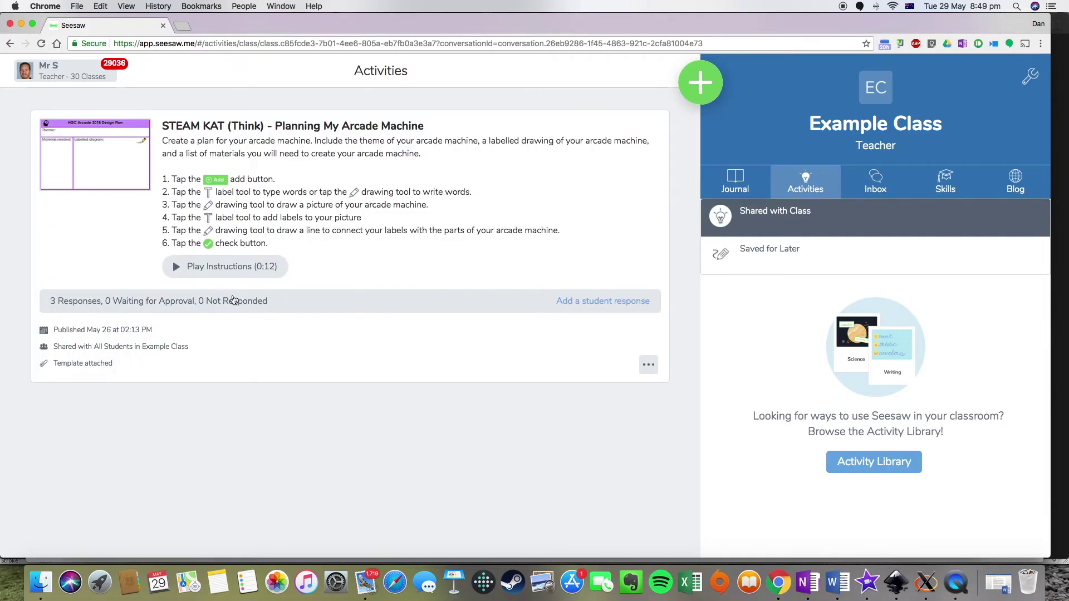
pyautogui.click(224, 306)
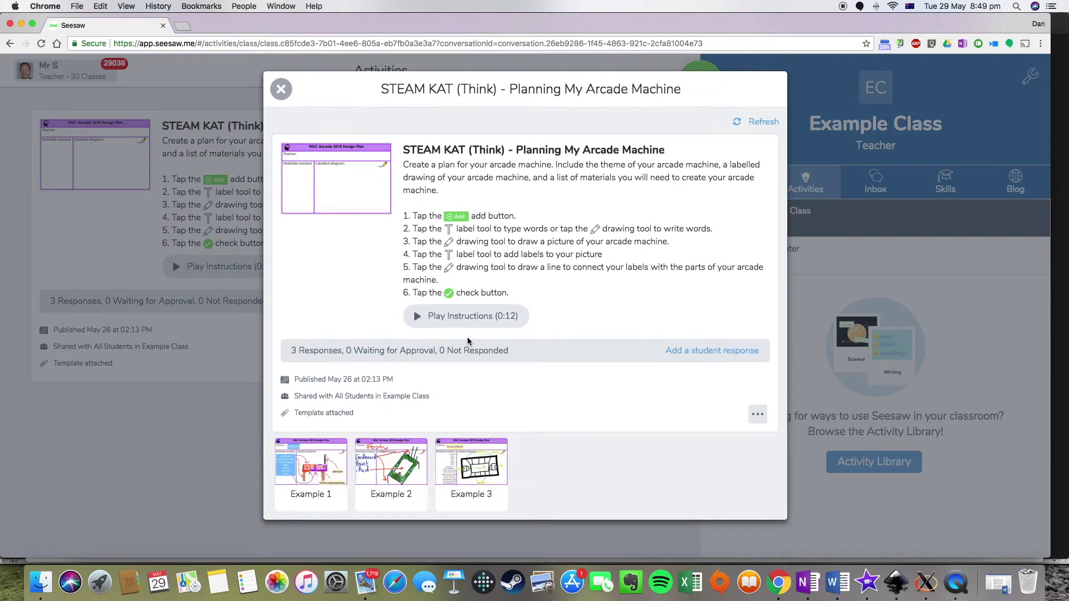
pyautogui.click(475, 463)
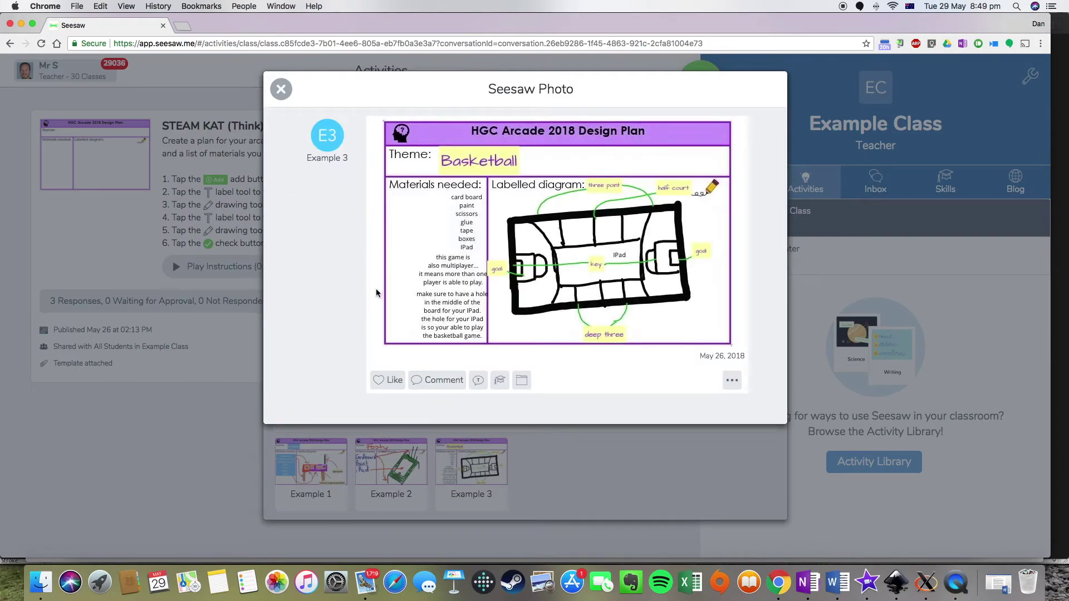
# Tag Example 3's plan with STEAM KAT - Think at three stars and save
pyautogui.click(499, 380)
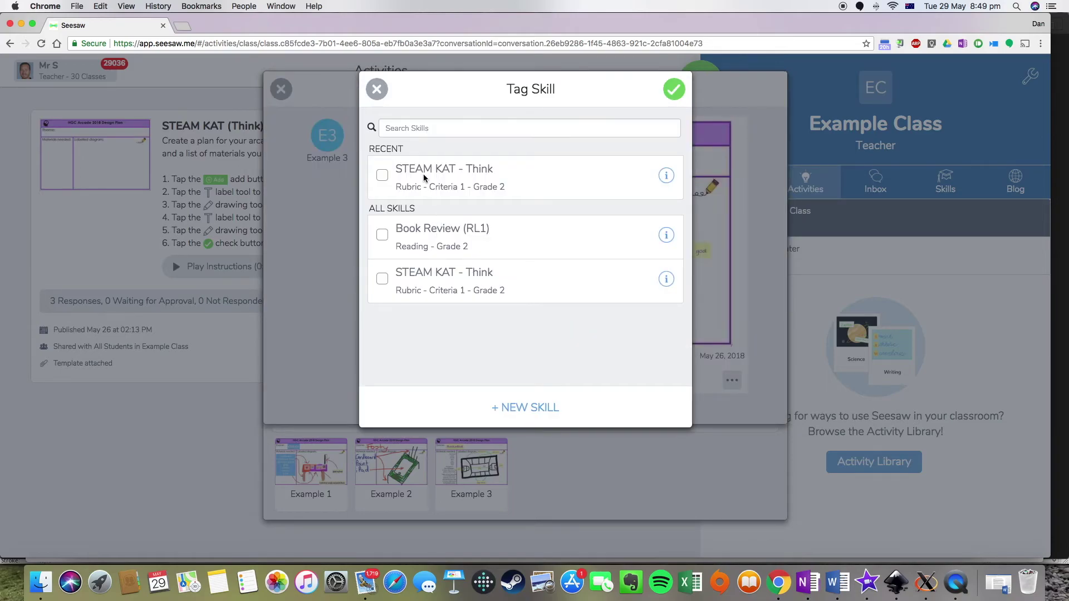
pyautogui.click(382, 176)
pyautogui.click(442, 205)
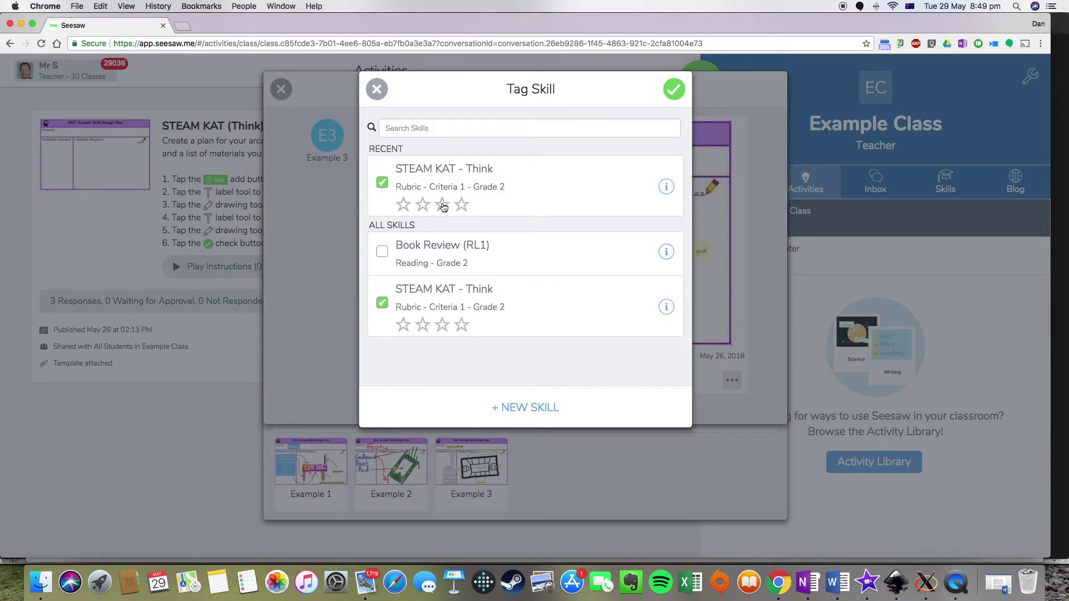
pyautogui.click(674, 89)
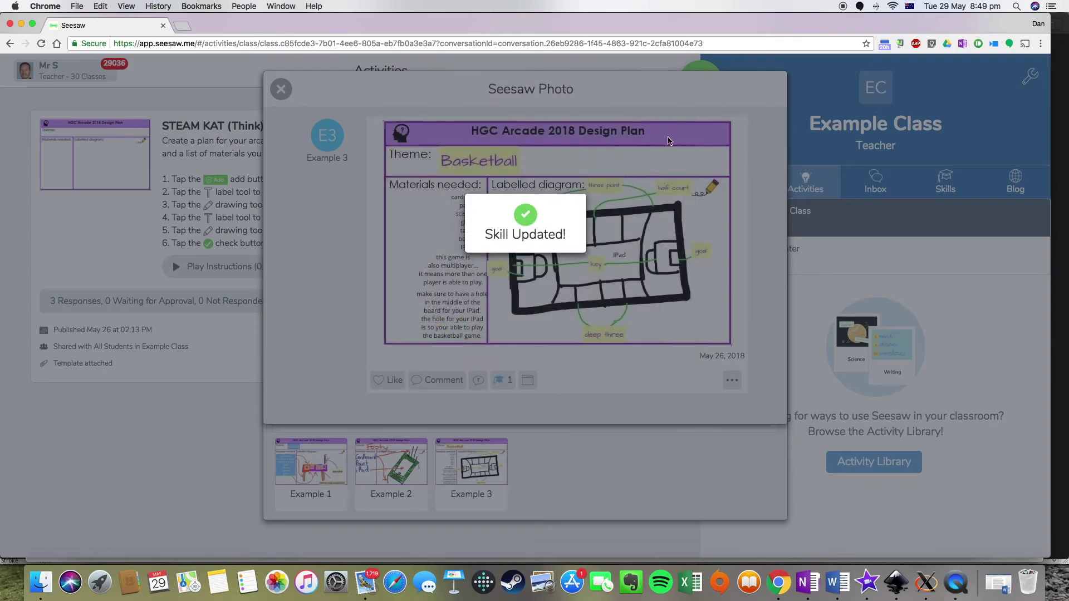
# Close the response and activity to see all three students counted in the Skills grid
pyautogui.click(281, 90)
pyautogui.click(281, 90)
pyautogui.click(945, 181)
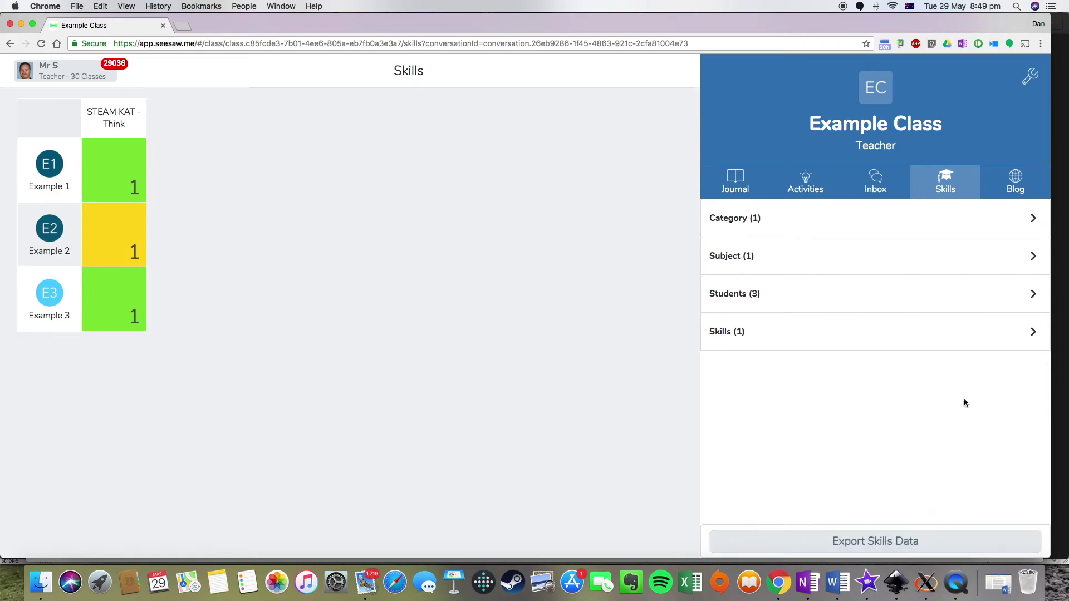
# Expand the Category and Students filters and narrow the grid to Example 2 alone
pyautogui.click(782, 222)
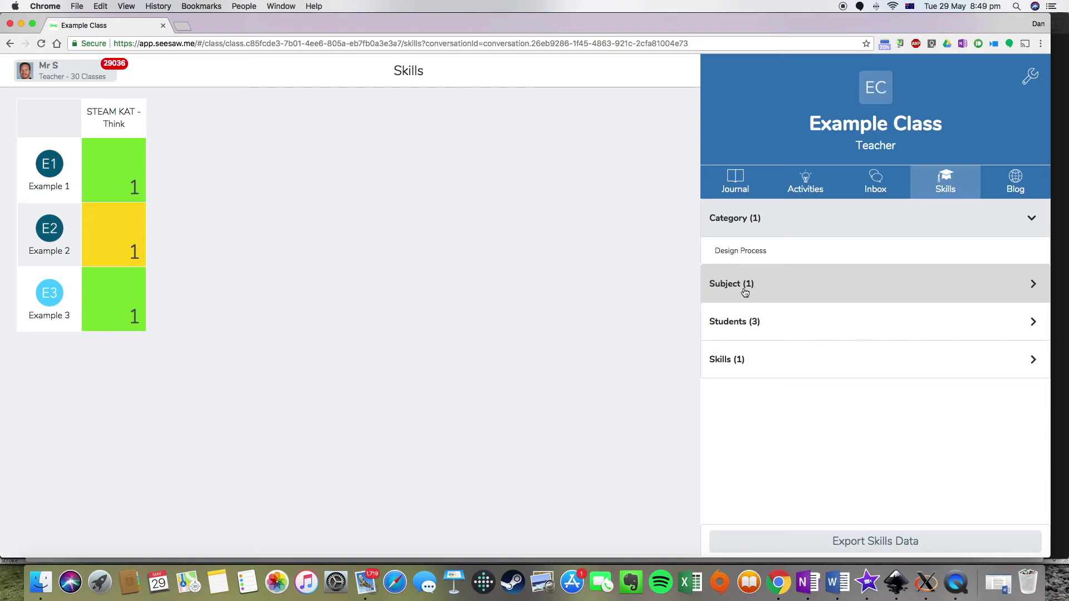
pyautogui.click(754, 321)
pyautogui.click(746, 355)
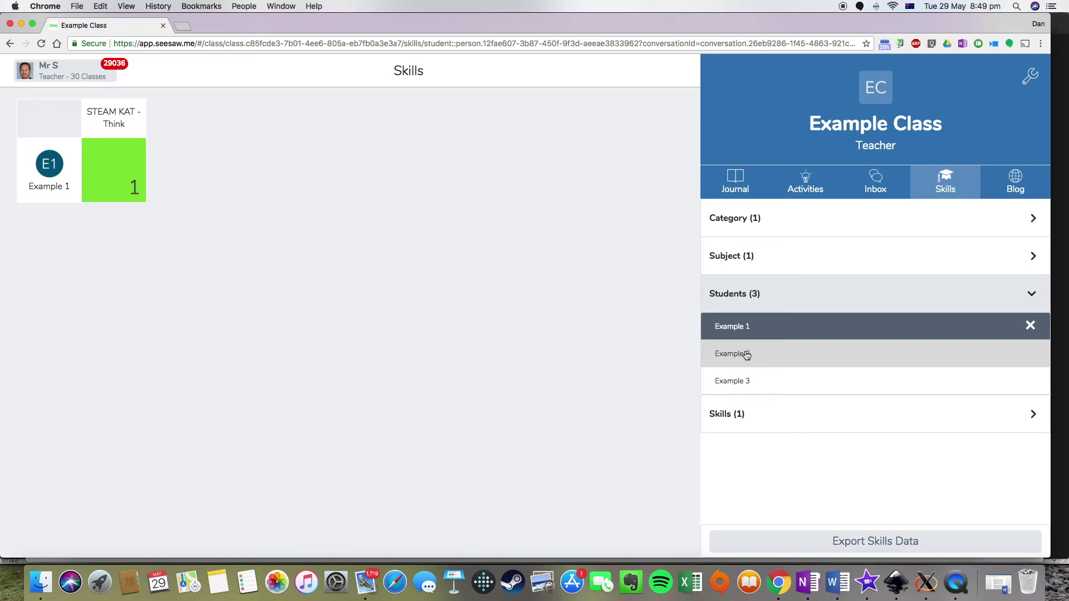
pyautogui.click(751, 357)
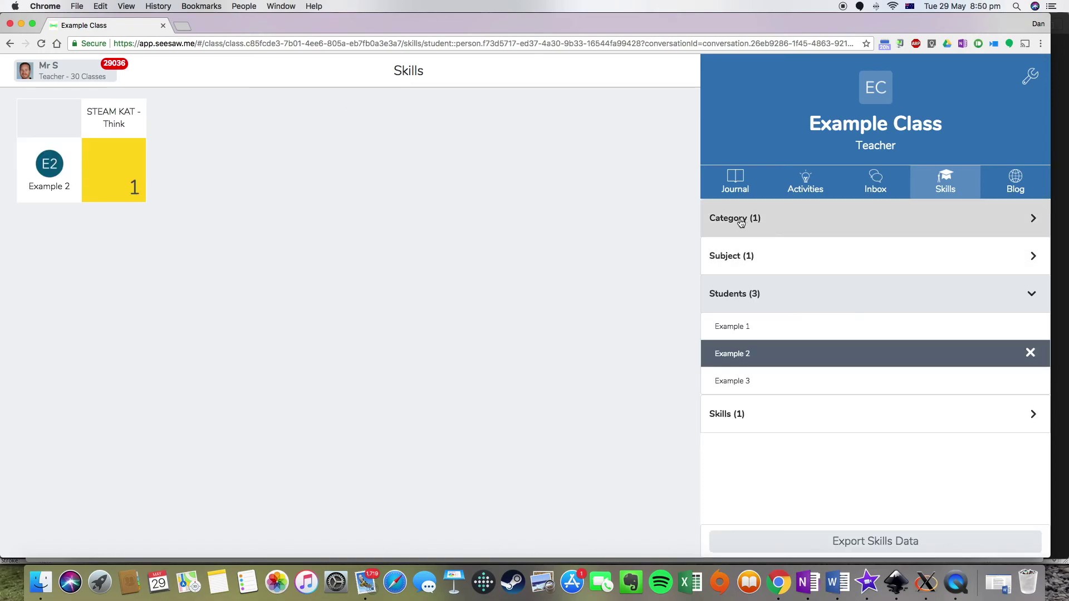
pyautogui.click(729, 418)
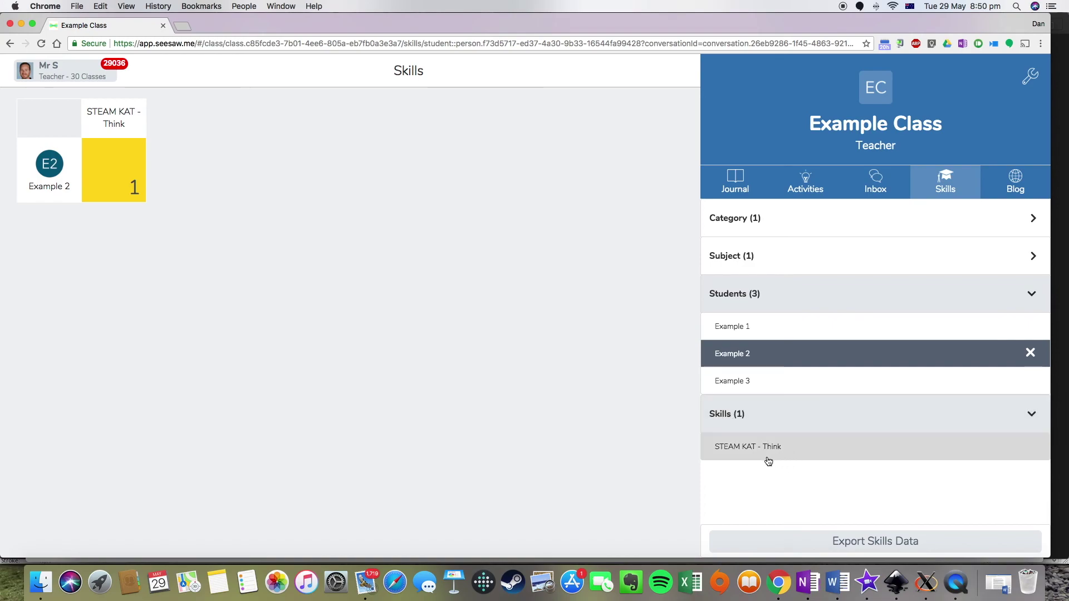